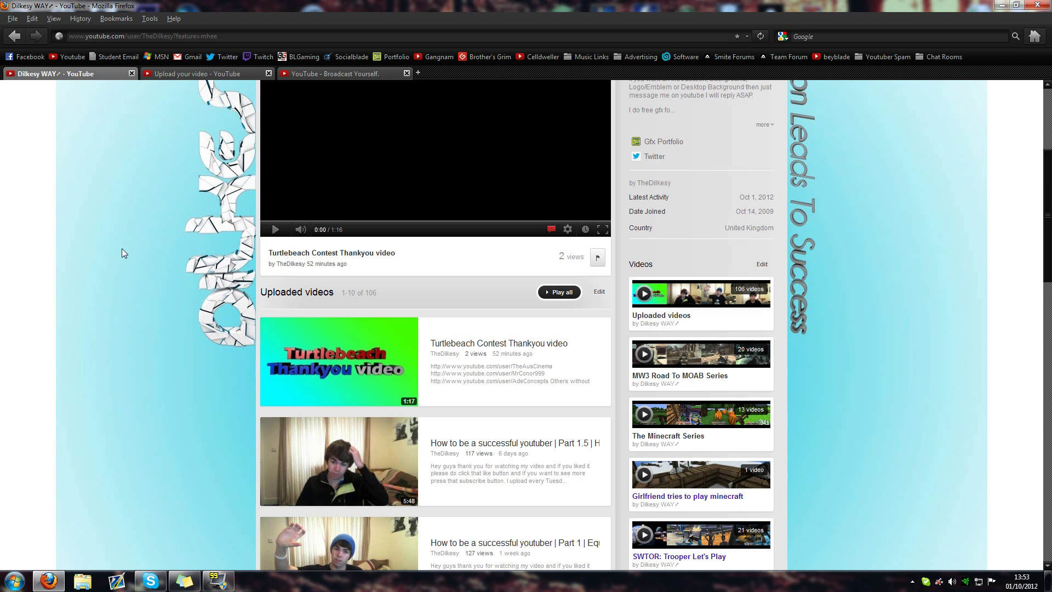
{"action": "scroll", "coordinate": [129, 237], "scroll_direction": "down", "scroll_amount": 2}
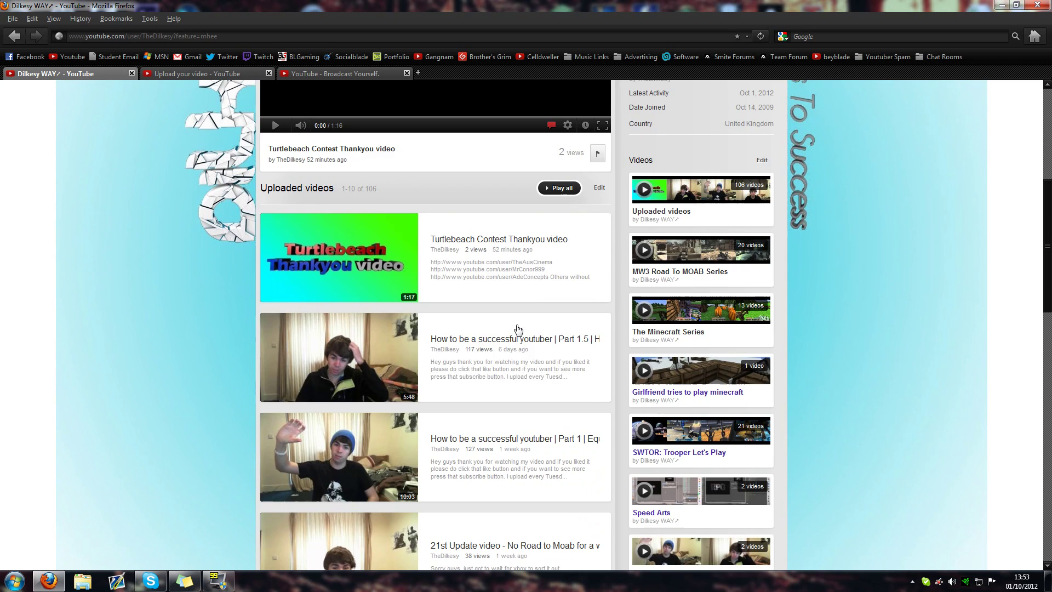
{"action": "scroll", "coordinate": [379, 281], "scroll_direction": "up", "scroll_amount": 6}
{"action": "scroll", "coordinate": [464, 288], "scroll_direction": "down", "scroll_amount": 6}
- Start uploading Thankyou video.wmv from the upload page and expand its details form
{"action": "left_click", "coordinate": [187, 76]}
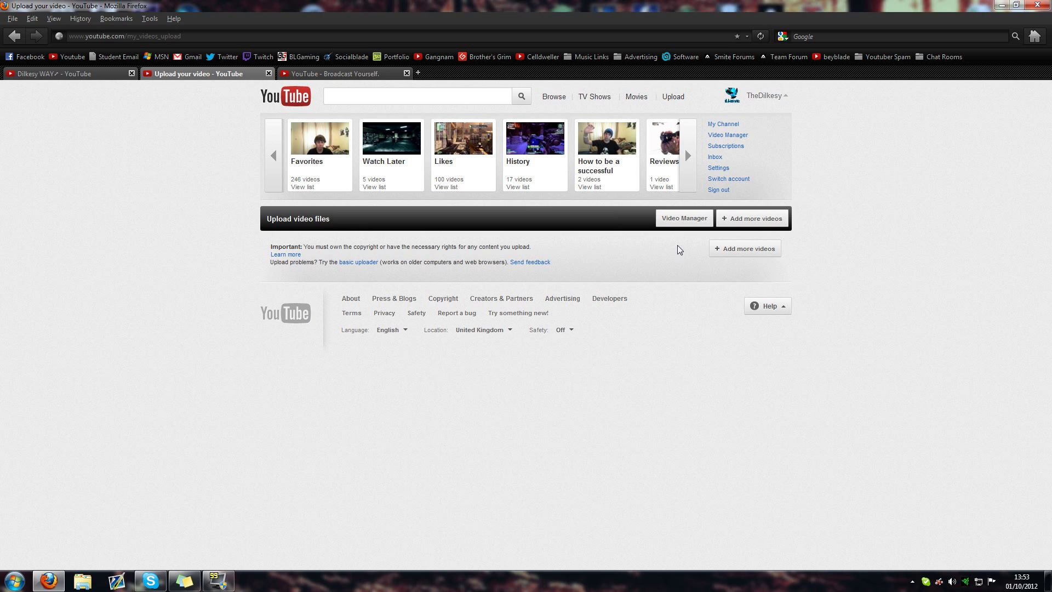
{"action": "left_click", "coordinate": [746, 248]}
{"action": "double_click", "coordinate": [194, 131]}
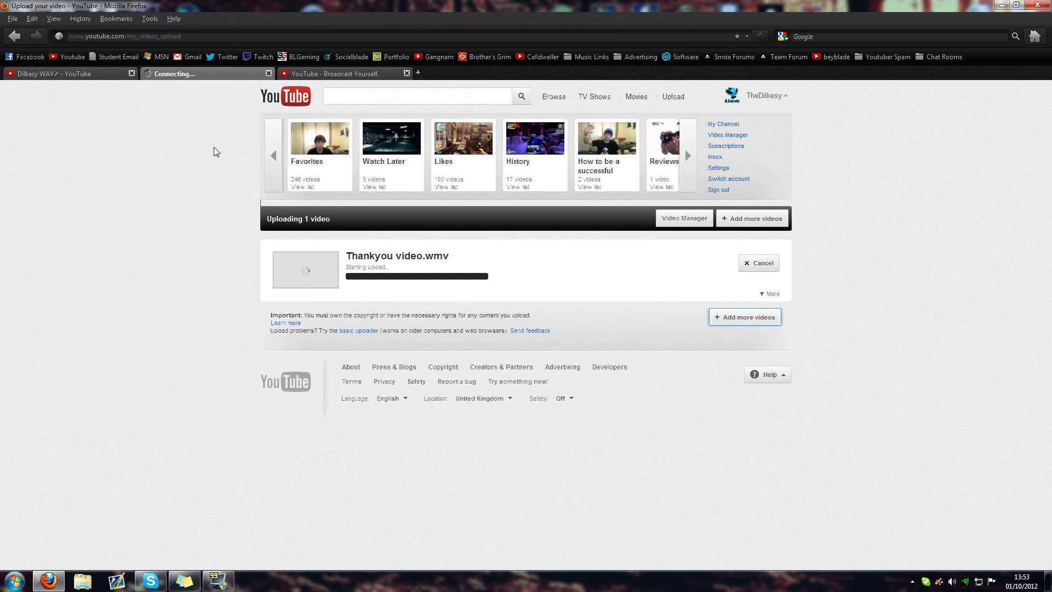
{"action": "left_click", "coordinate": [765, 298]}
{"action": "scroll", "coordinate": [764, 302], "scroll_direction": "down", "scroll_amount": 3}
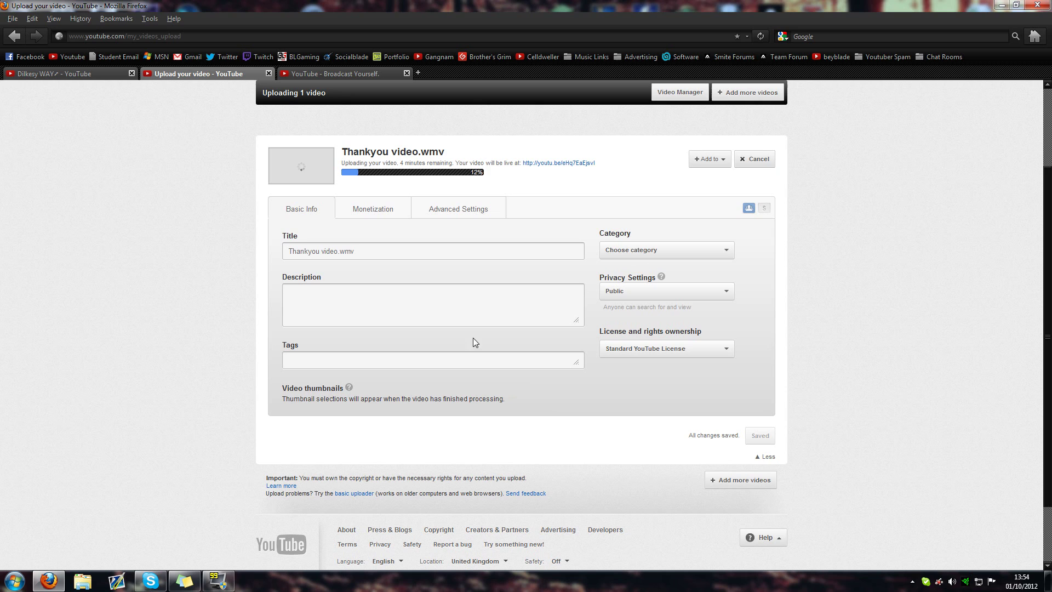
- Cancel the ongoing Thankyou video.wmv upload, confirm, and close the upload page
{"action": "left_click", "coordinate": [757, 159]}
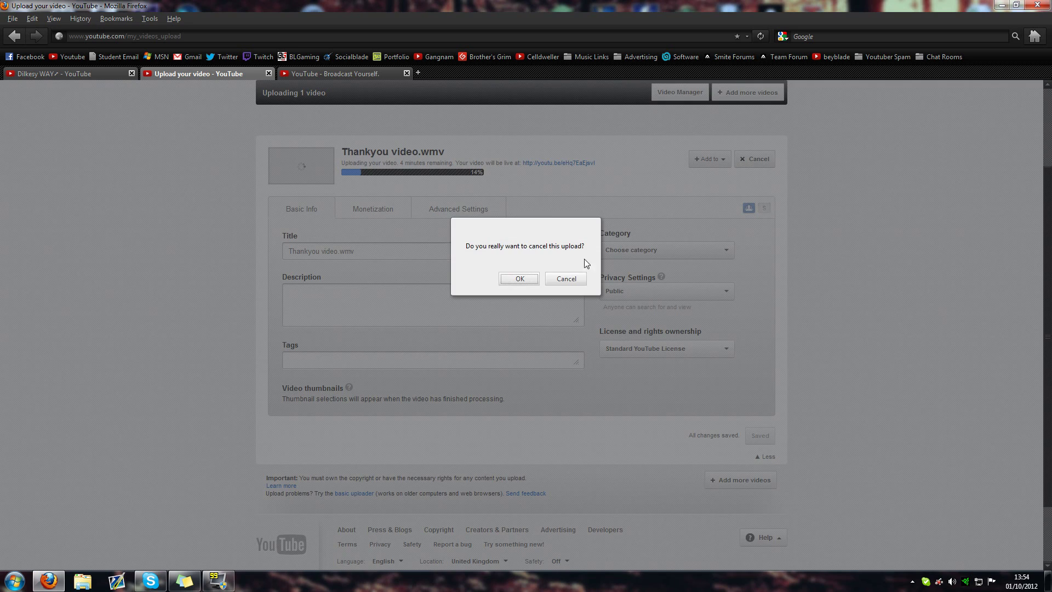
{"action": "left_click", "coordinate": [519, 279]}
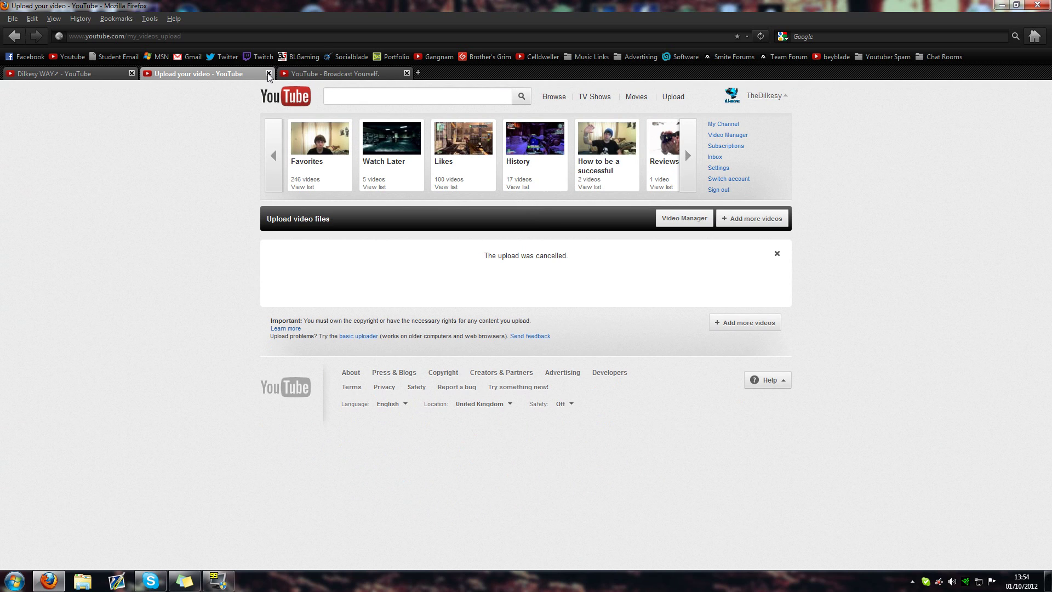
{"action": "left_click", "coordinate": [268, 73]}
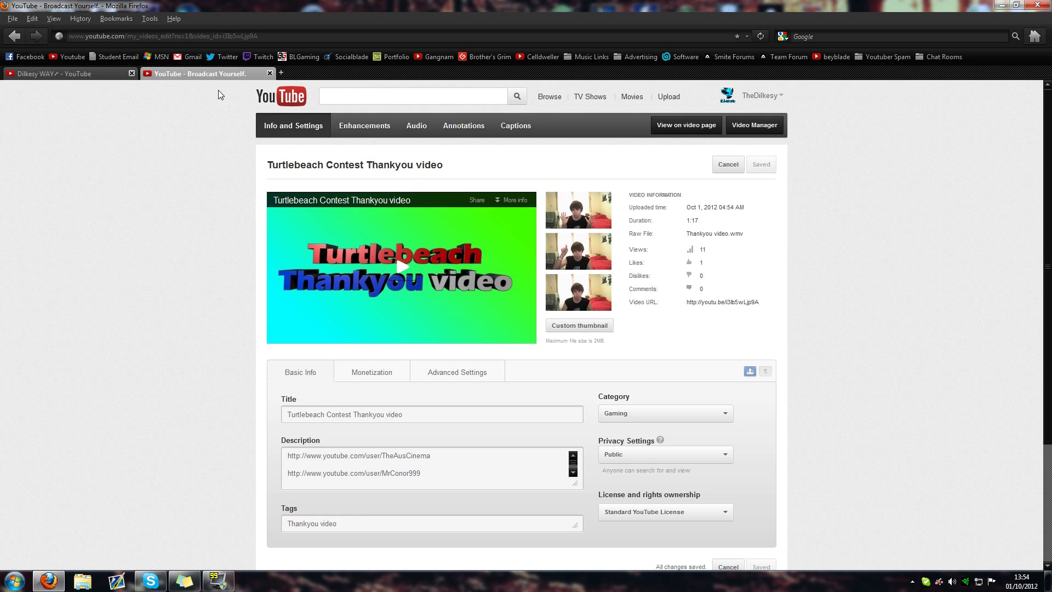
{"action": "left_click", "coordinate": [756, 126]}
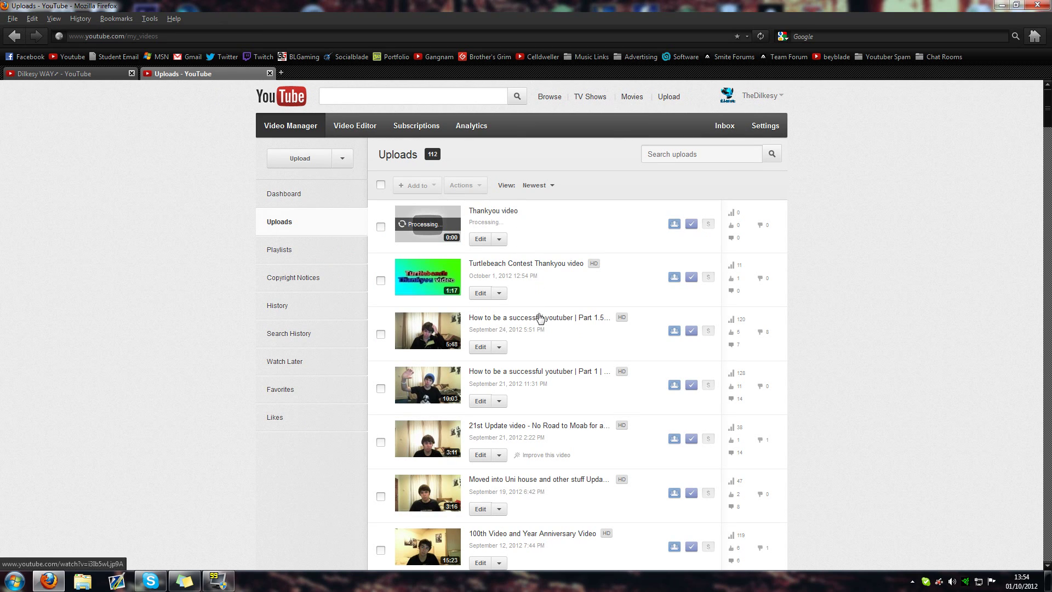
{"action": "left_click", "coordinate": [536, 263]}
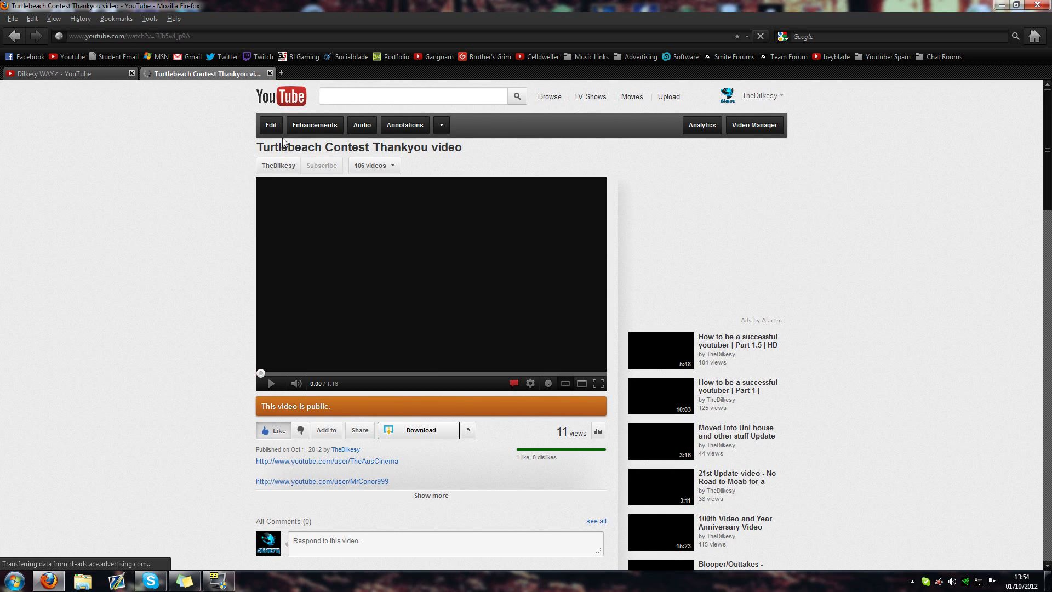
{"action": "left_click", "coordinate": [271, 125]}
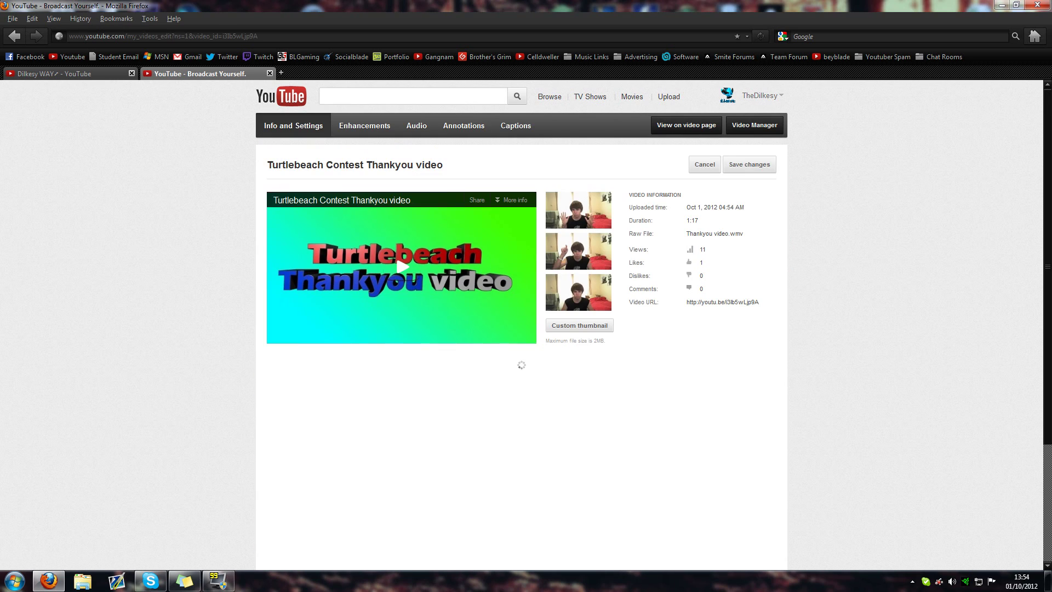